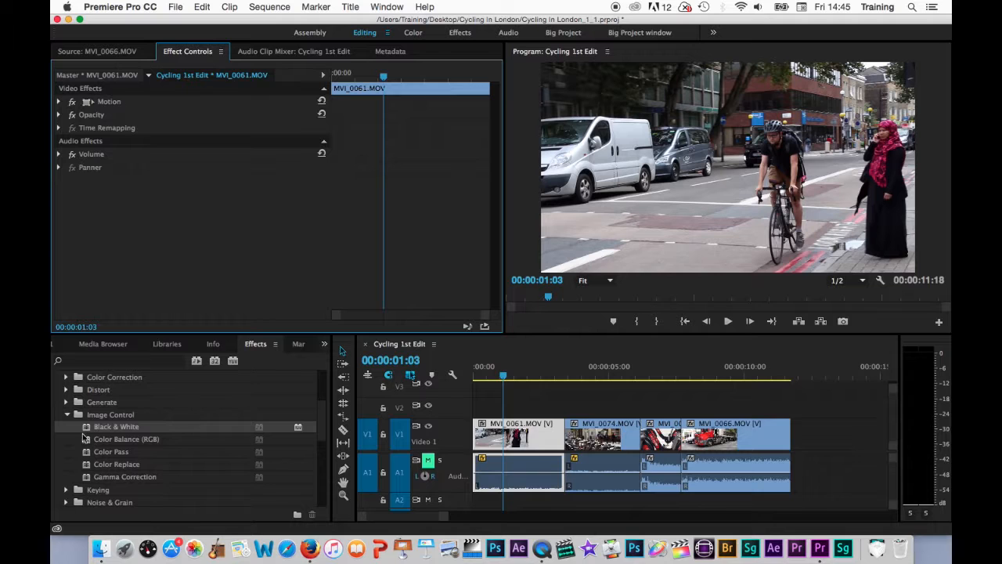
# - Apply Black & White and Fast Blur to MVI_0061, with Blurriness 53 and Repeat Edge Pixels on
pyautogui.moveTo(87, 432); pyautogui.dragTo(508, 438)
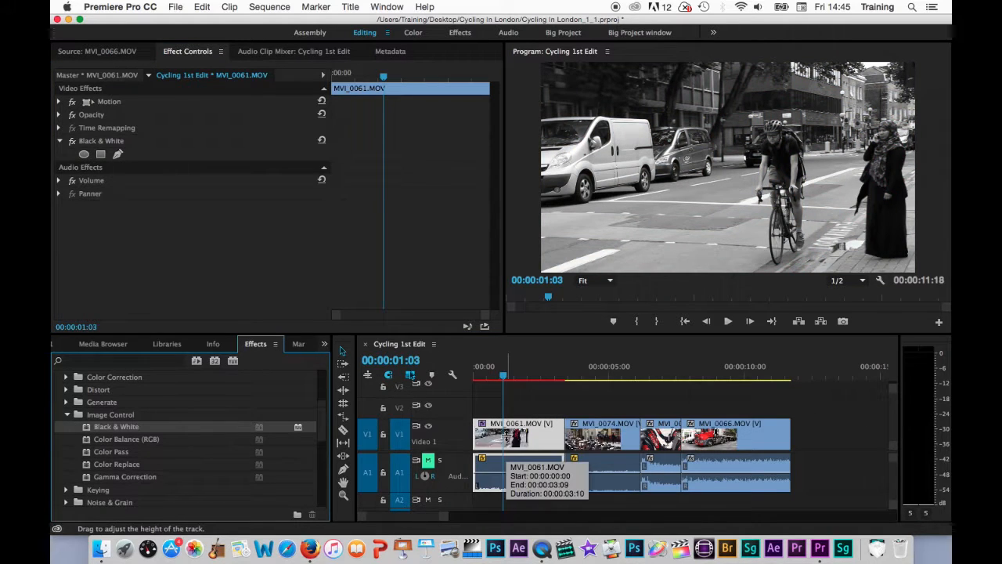
pyautogui.click(68, 414)
pyautogui.scroll(3, 151, 431)
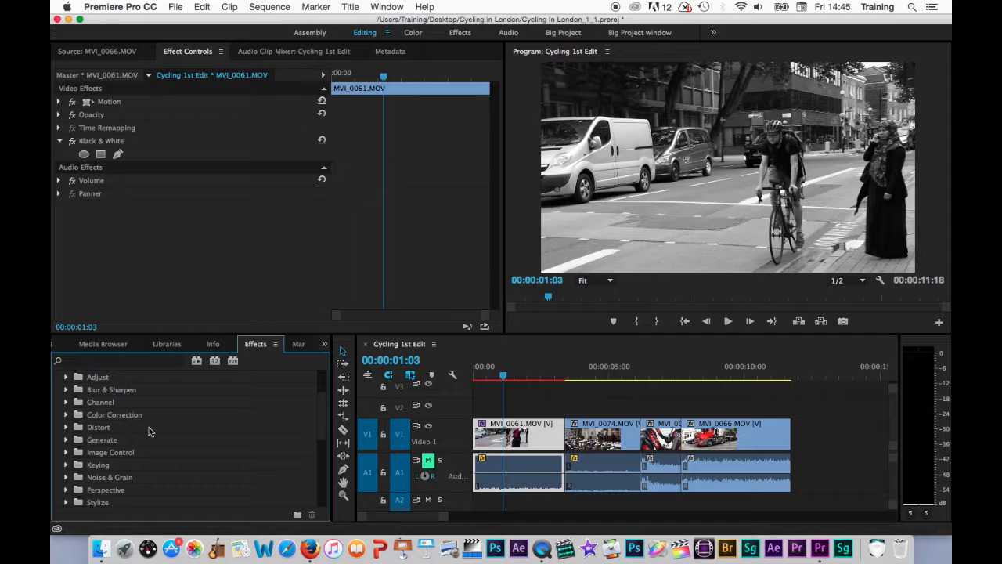
pyautogui.click(67, 389)
pyautogui.moveTo(87, 443); pyautogui.dragTo(501, 437)
pyautogui.moveTo(195, 193); pyautogui.dragTo(238, 193)
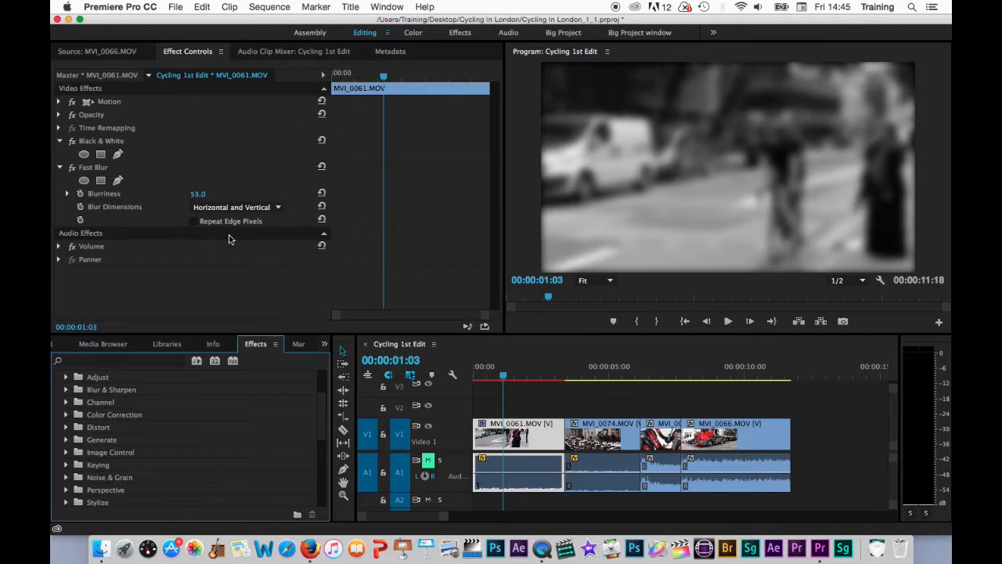
pyautogui.click(193, 220)
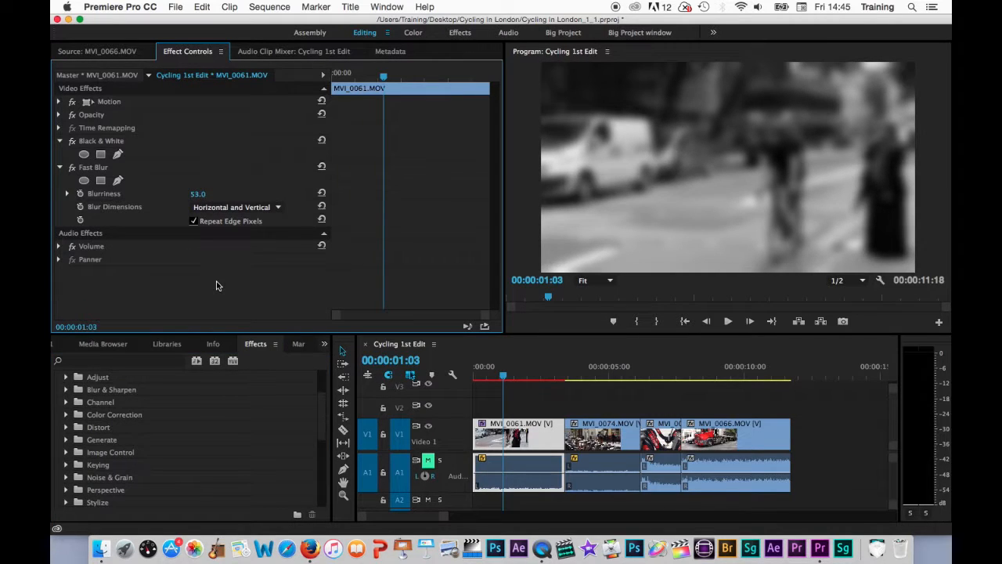
# - Scale MVI_0061 to 46 and move it to position 603, 347.1 toward the upper left
pyautogui.click(59, 102)
pyautogui.moveTo(198, 127); pyautogui.dragTo(147, 128)
pyautogui.moveTo(755, 141); pyautogui.dragTo(686, 104)
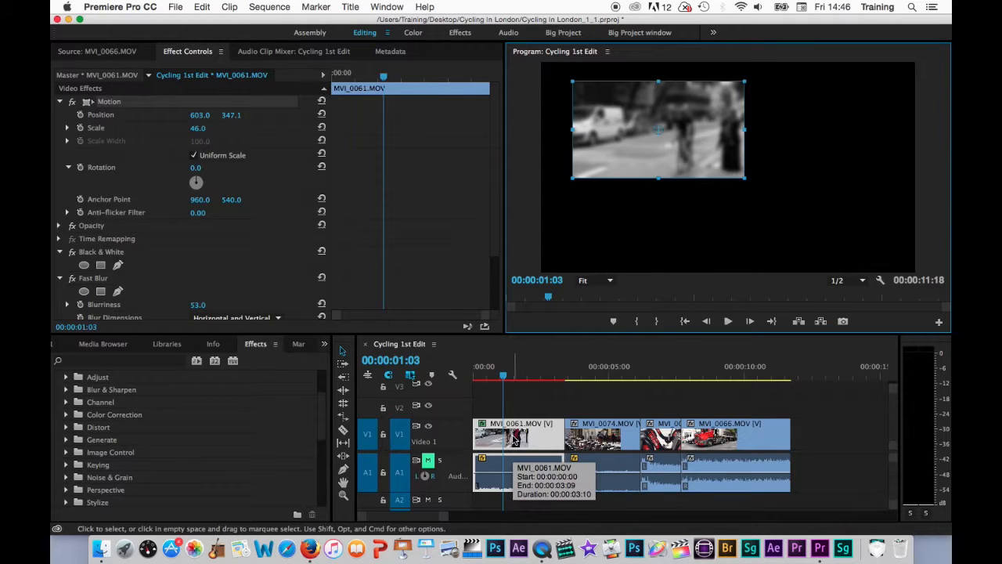
# - Copy clip MVI_0061 along with its effects
pyautogui.rightClick(515, 441)
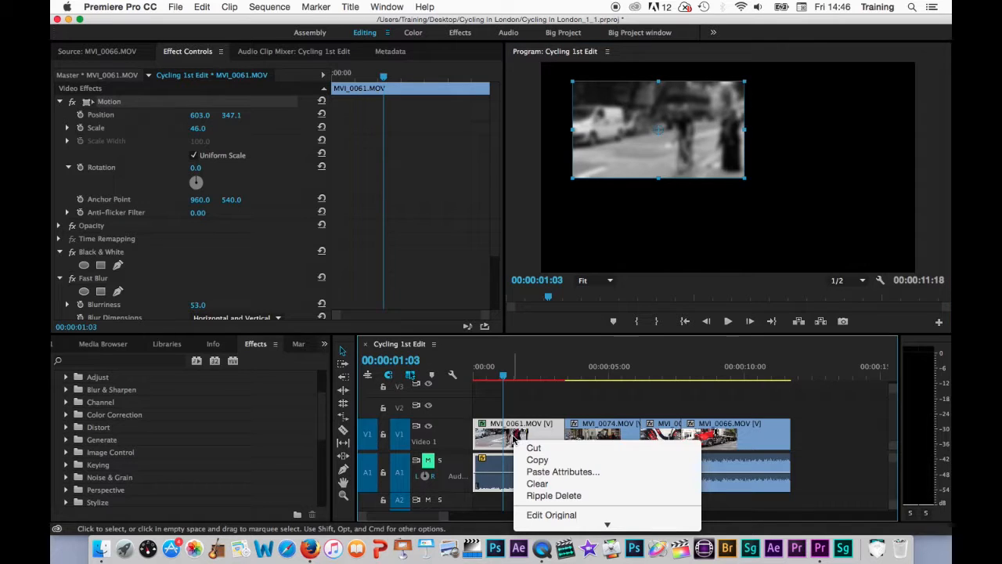
pyautogui.click(537, 459)
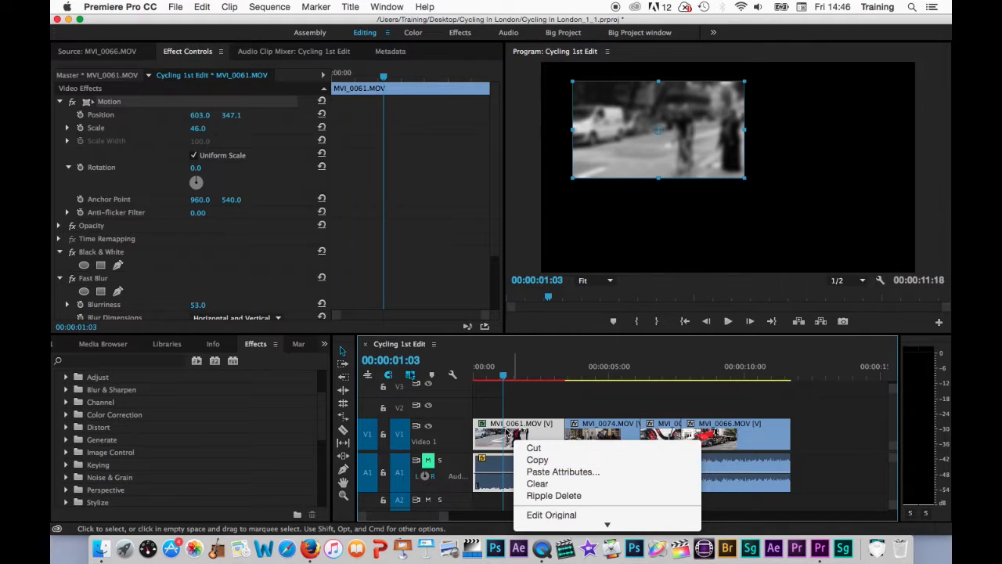
pyautogui.click(202, 6)
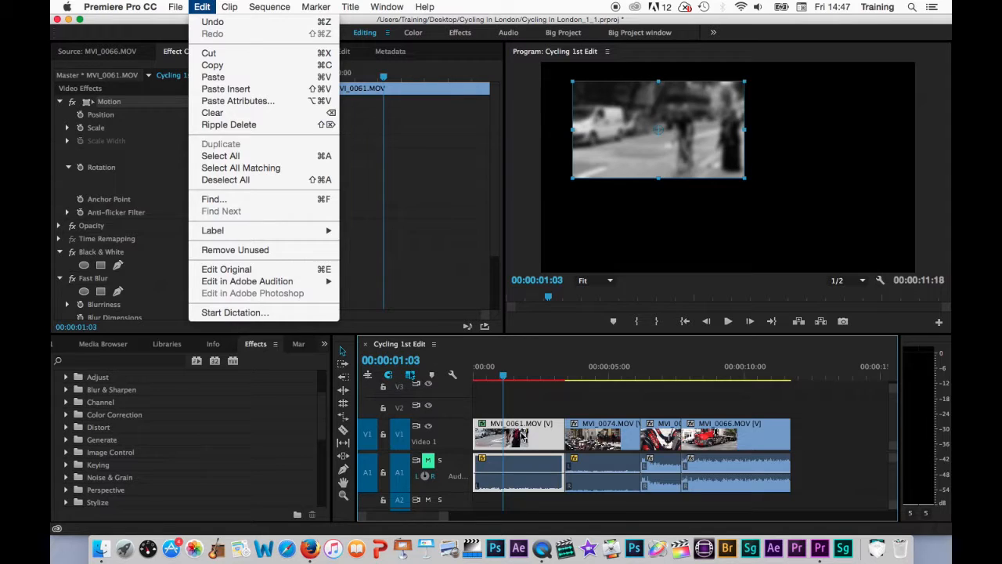
pyautogui.click(563, 385)
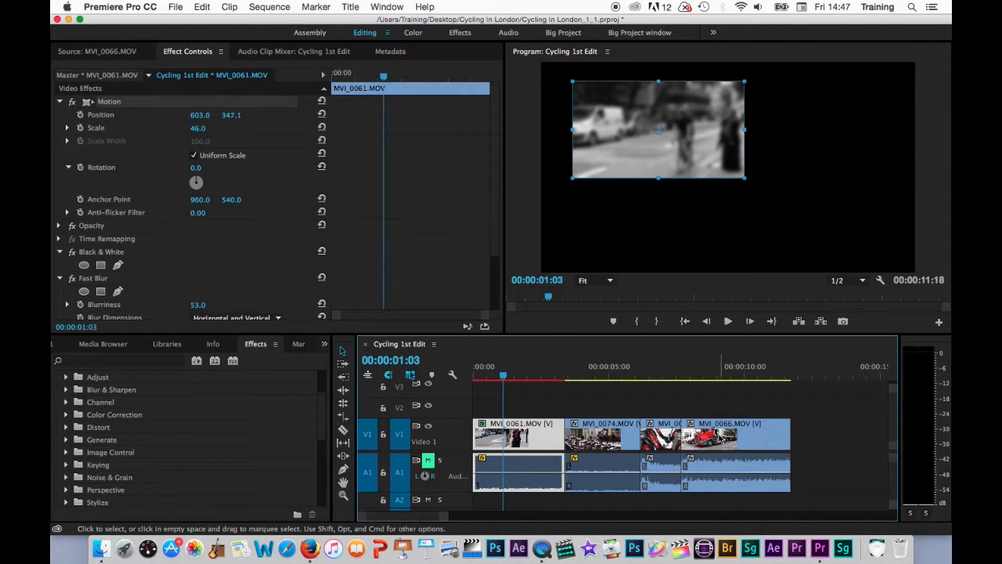
# - Select the clips from MVI_0074 onward and bring up Edit > Paste Attributes for them
pyautogui.moveTo(602, 408); pyautogui.dragTo(734, 446)
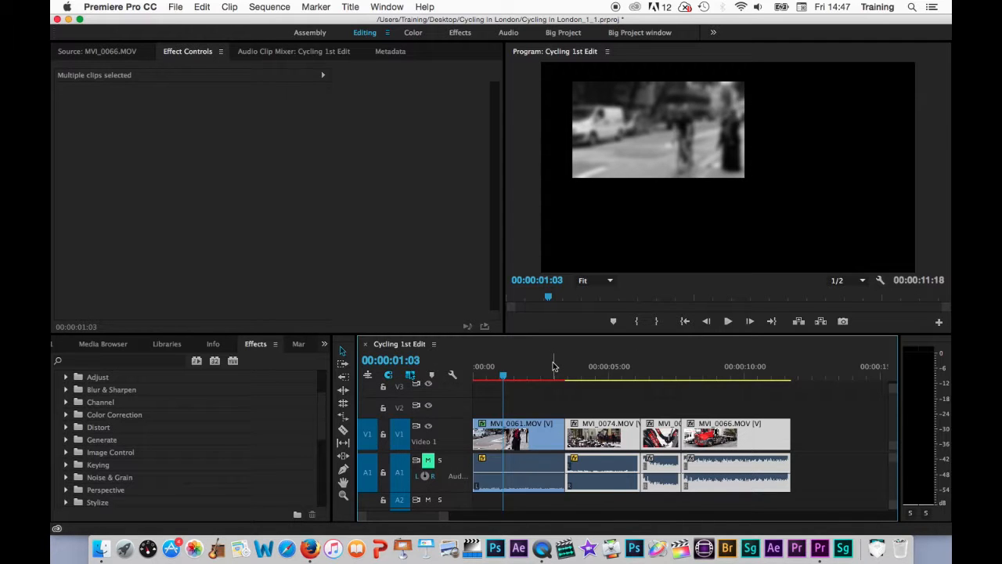
pyautogui.moveTo(509, 375); pyautogui.dragTo(603, 376)
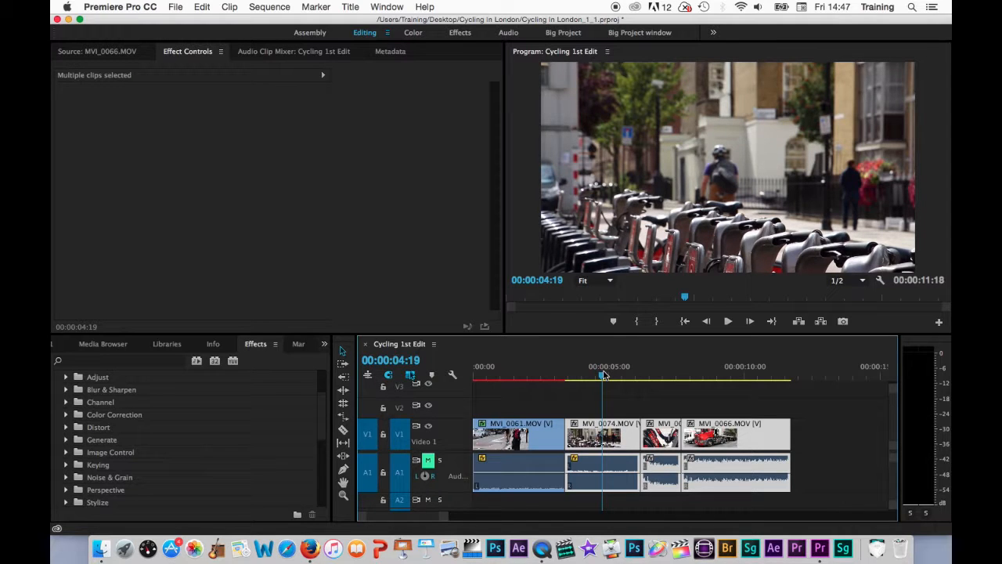
pyautogui.rightClick(612, 436)
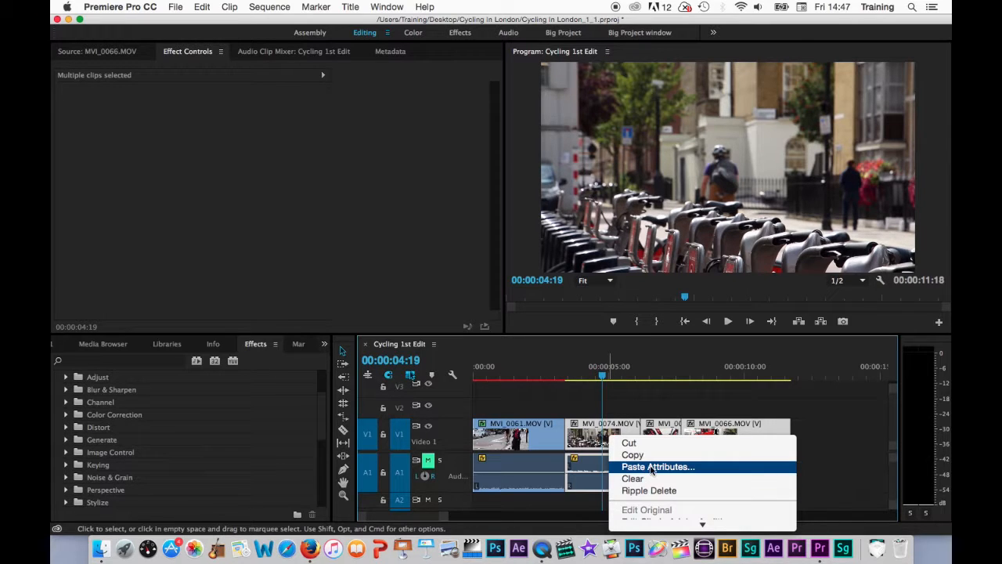
pyautogui.click(589, 450)
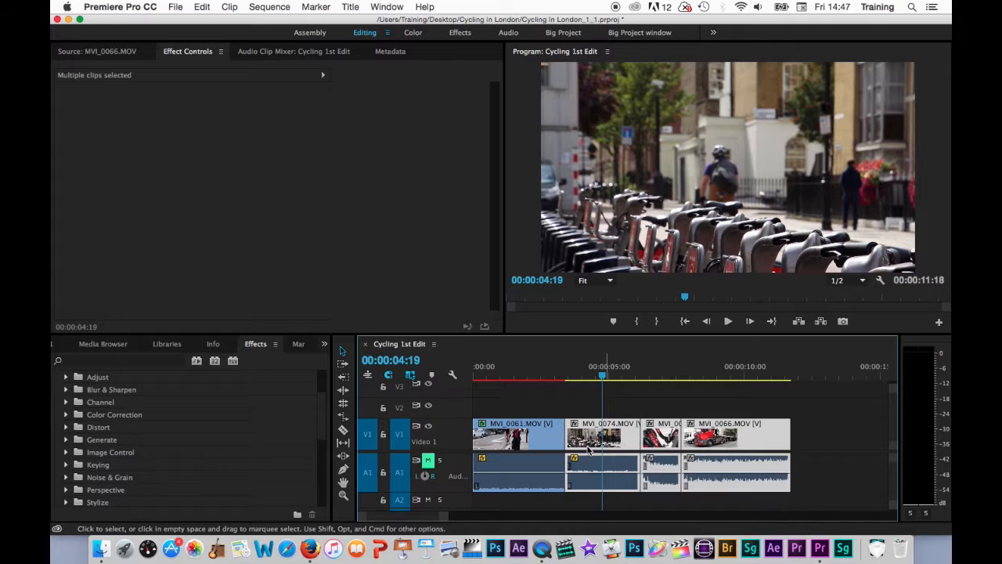
pyautogui.click(200, 7)
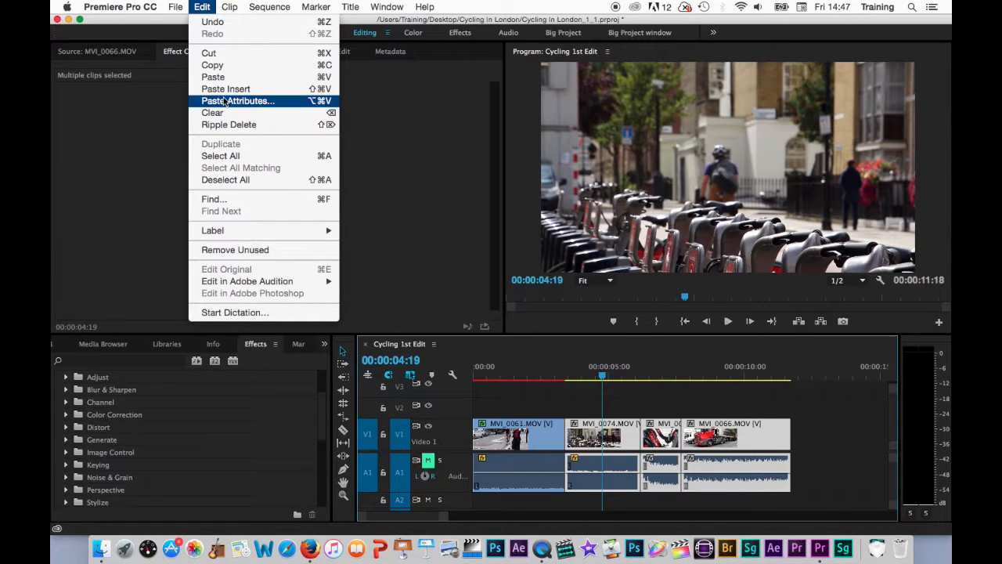
pyautogui.click(313, 102)
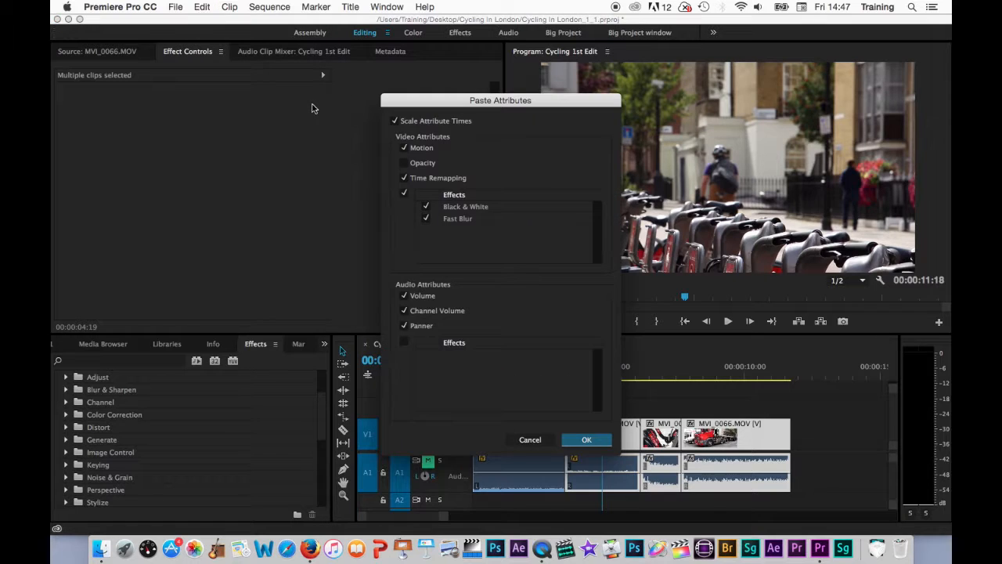
# - Paste Motion, Opacity, Time Remapping and Black & White onto the later clips, leaving out Fast Blur
pyautogui.moveTo(485, 101)
pyautogui.mouseDown()
pyautogui.moveTo(501, 123)
pyautogui.moveTo(484, 93)
pyautogui.mouseUp()
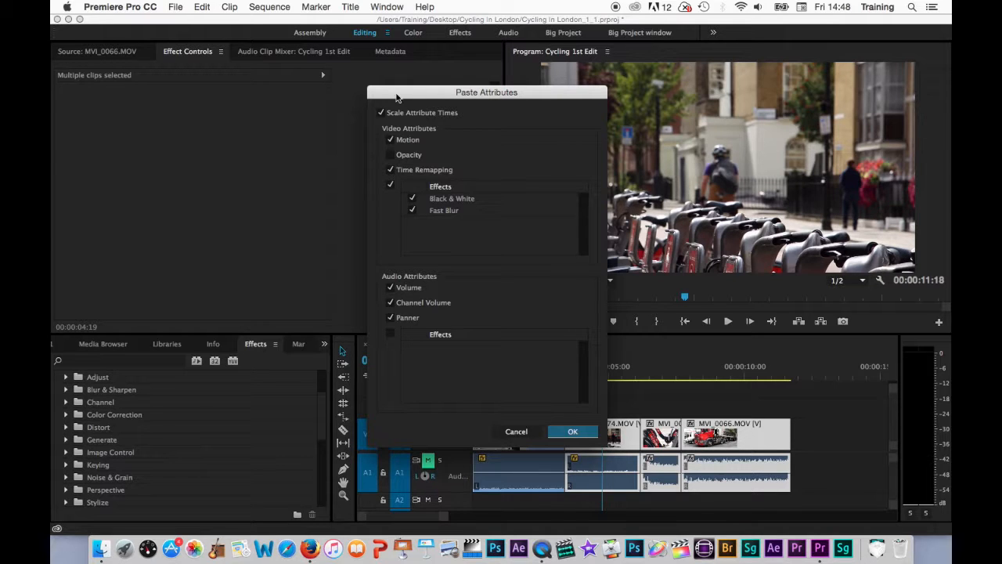
pyautogui.click(390, 154)
pyautogui.click(391, 171)
pyautogui.click(391, 171)
pyautogui.click(413, 211)
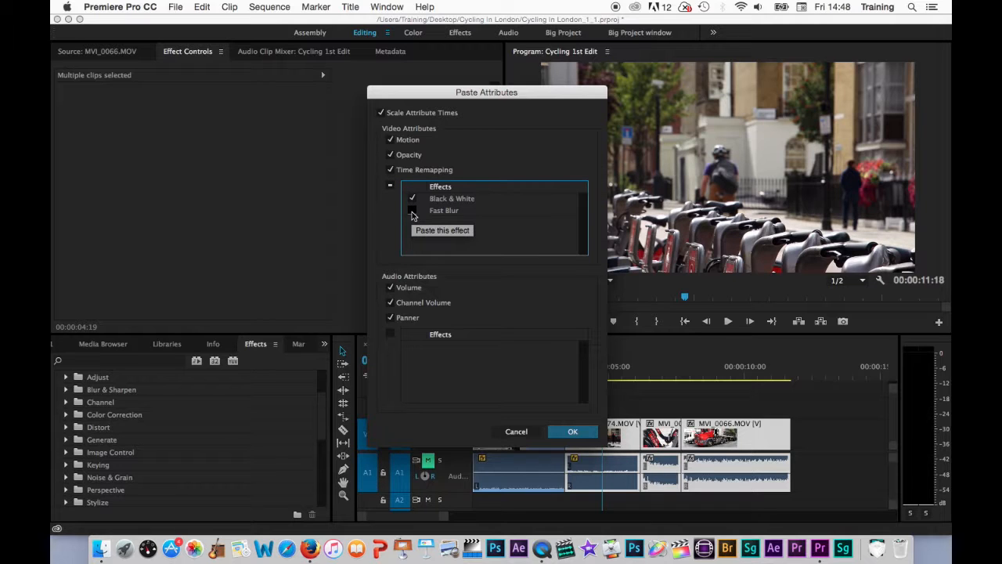
pyautogui.click(587, 428)
pyautogui.moveTo(606, 365); pyautogui.dragTo(630, 384)
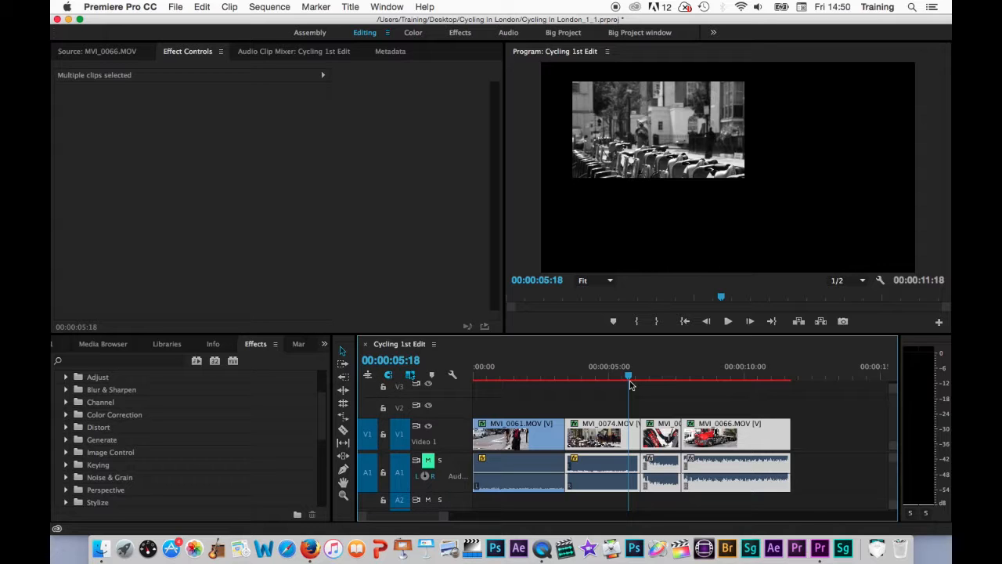
# - Delete the Animated PIP Tint preset from the Presets folder
pyautogui.click(116, 388)
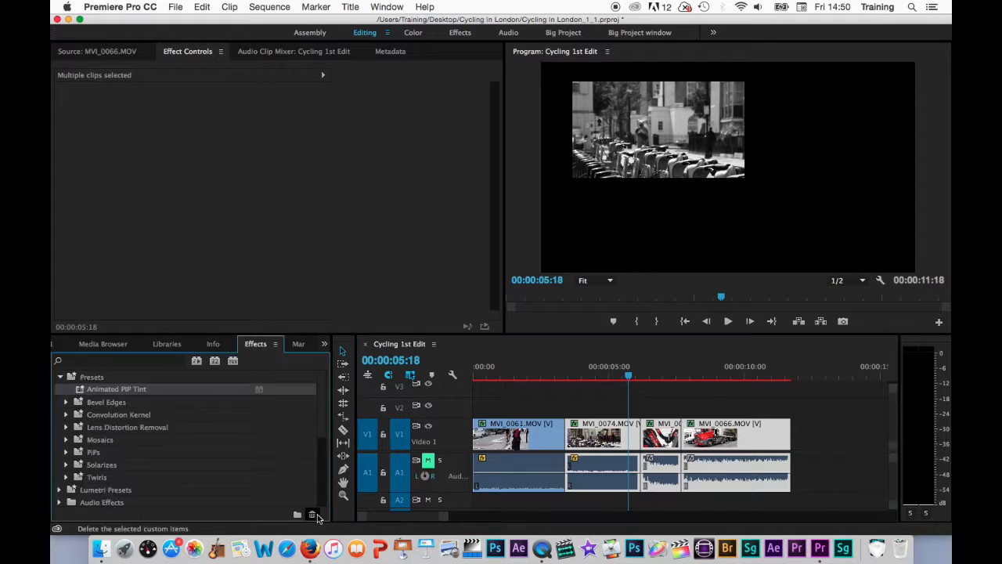
pyautogui.click(312, 515)
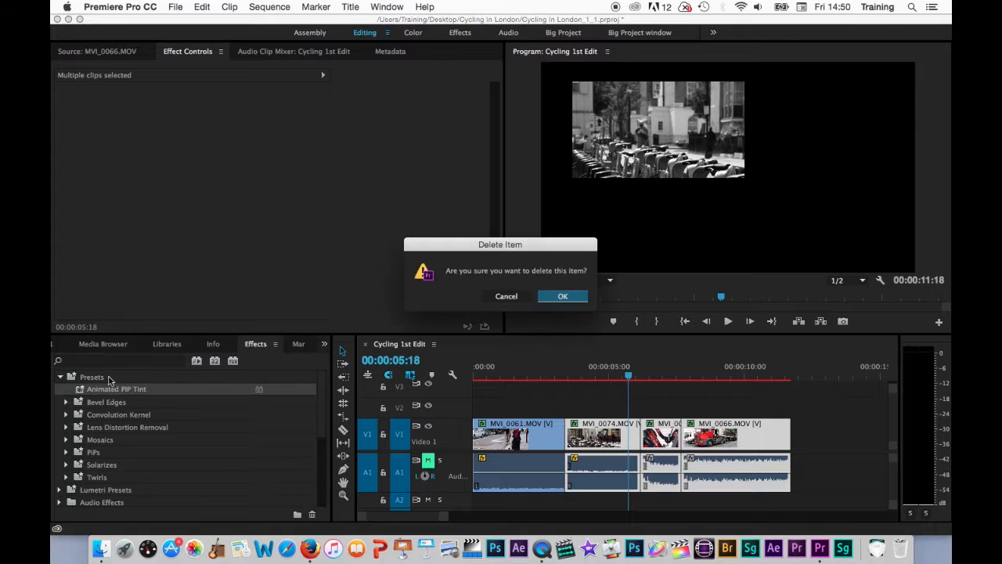
pyautogui.click(583, 297)
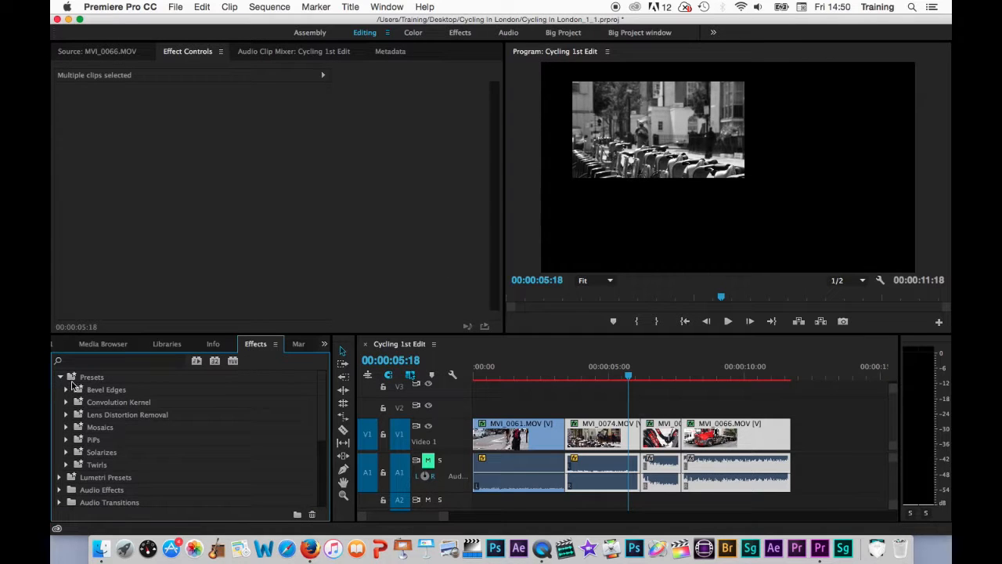
# - Apply the Mosaic In preset from Mosaics to clip MVI_0061
pyautogui.click(60, 377)
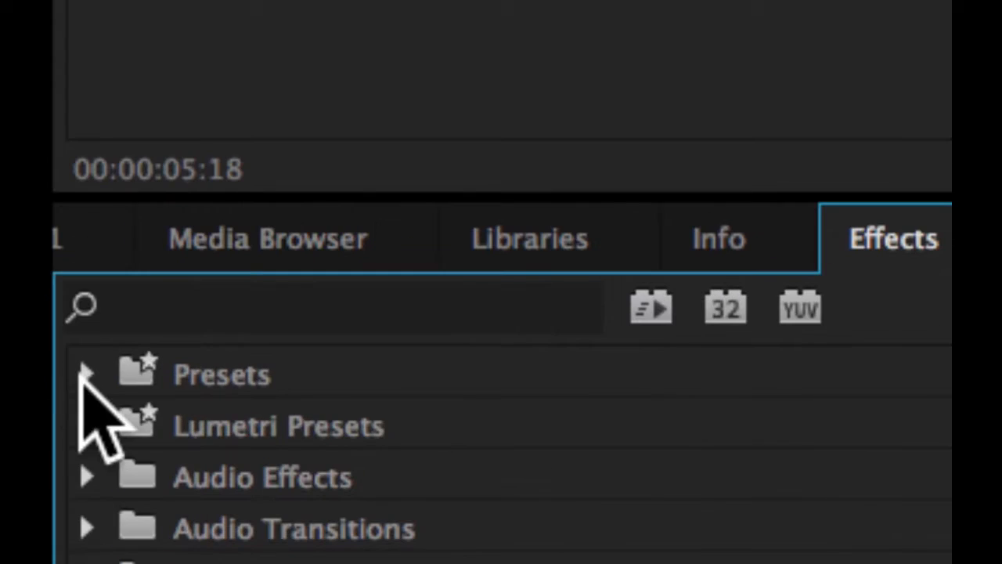
pyautogui.click(61, 377)
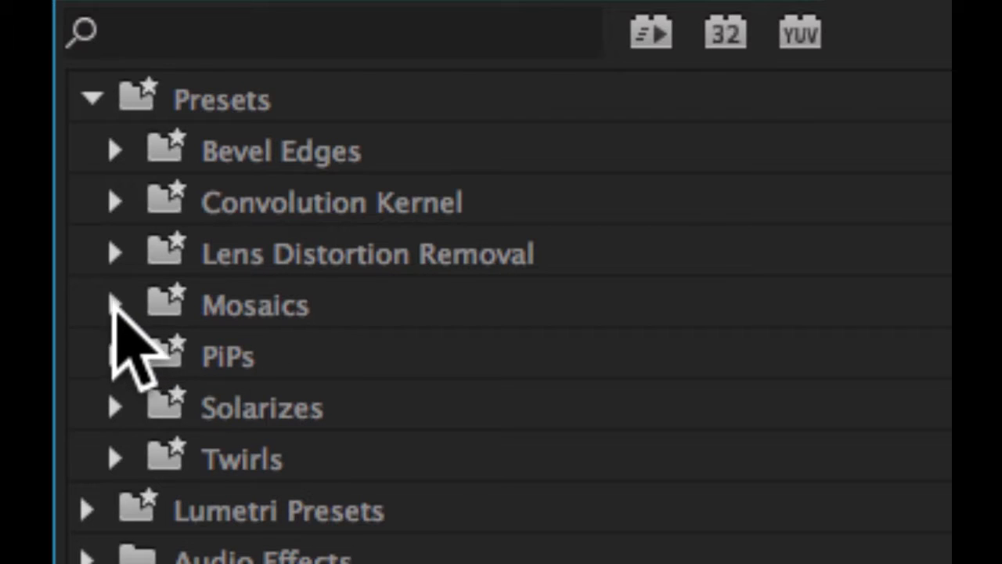
pyautogui.click(113, 305)
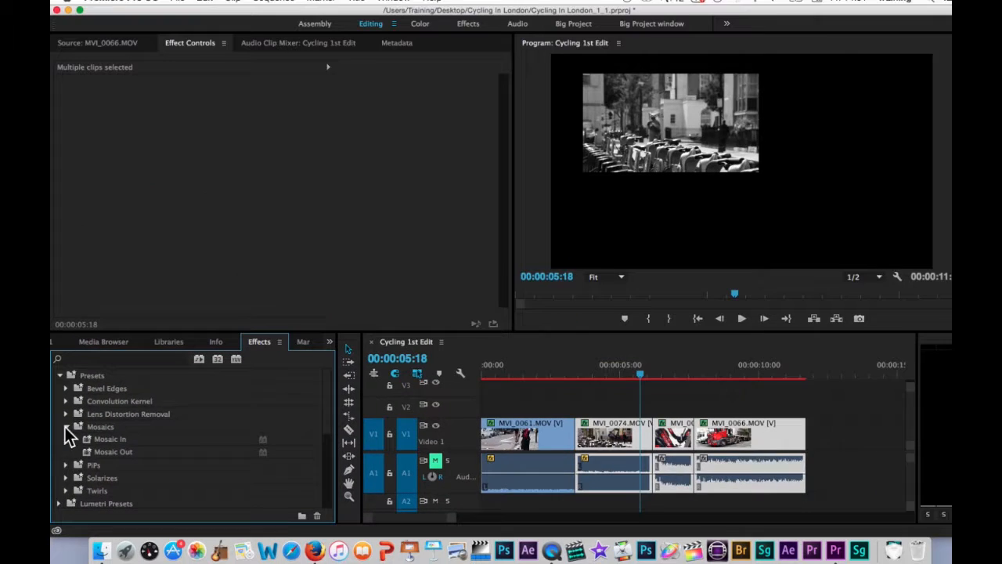
pyautogui.moveTo(227, 360); pyautogui.dragTo(501, 436)
# - Play the sequence from the start to preview the Mosaic In, then collapse the Mosaics folder
pyautogui.moveTo(496, 366); pyautogui.dragTo(459, 368)
pyautogui.press('space')
pyautogui.press('space')
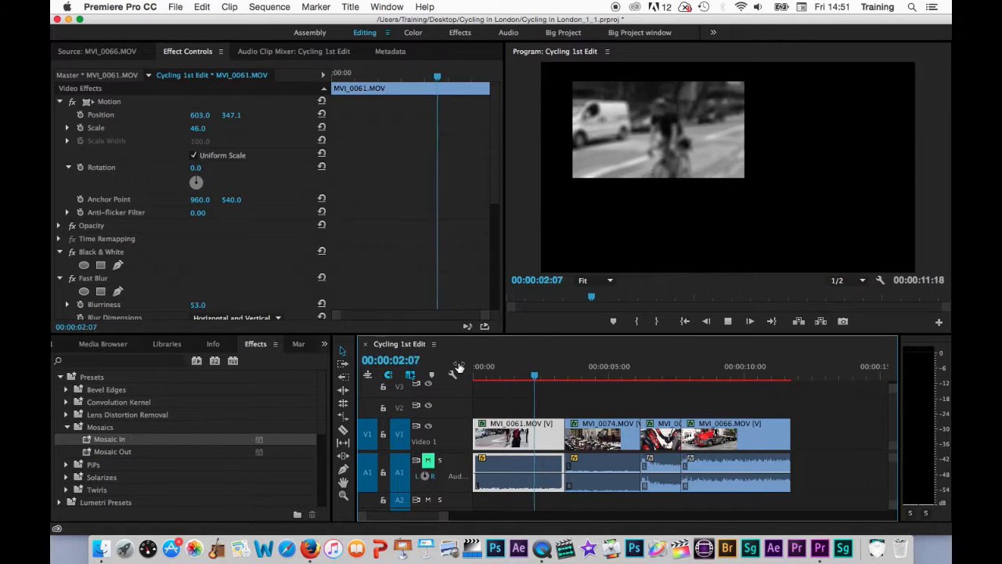
pyautogui.click(495, 373)
pyautogui.moveTo(498, 373); pyautogui.dragTo(453, 374)
pyautogui.press('space')
pyautogui.press('space')
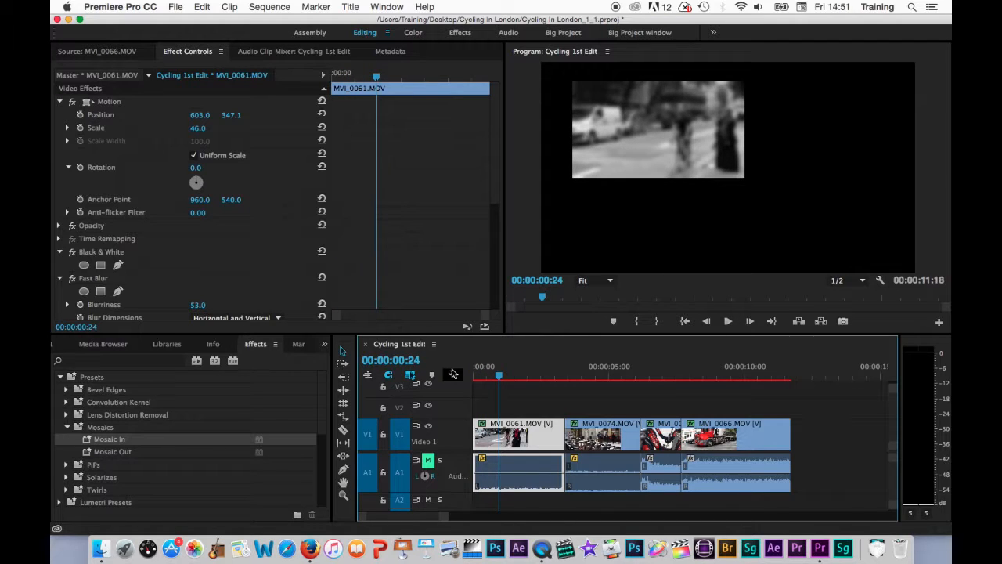
pyautogui.click(68, 426)
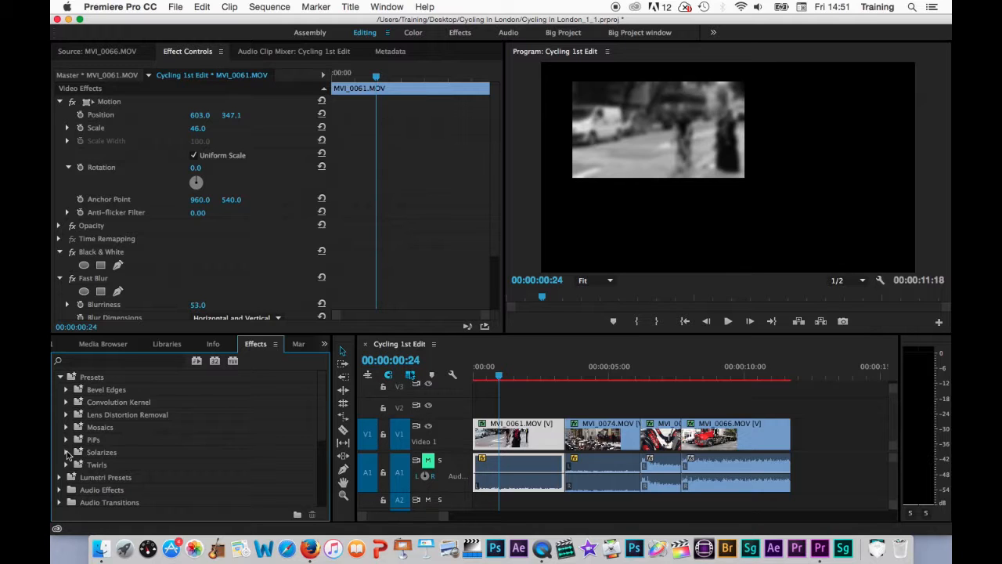
# - Create a presets bin under Presets, name it 'Toms Custom FX', and select it
pyautogui.click(78, 379)
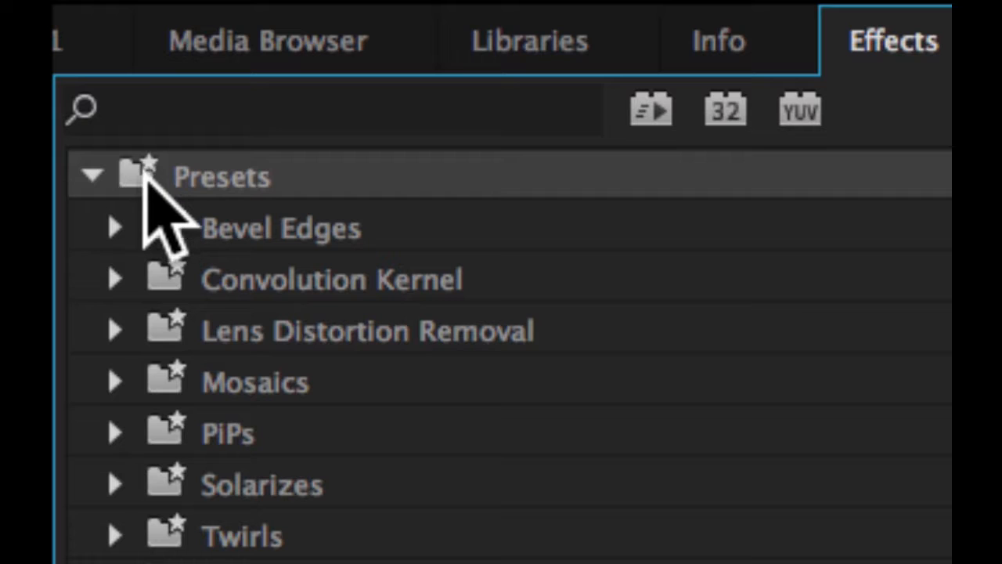
pyautogui.rightClick(150, 179)
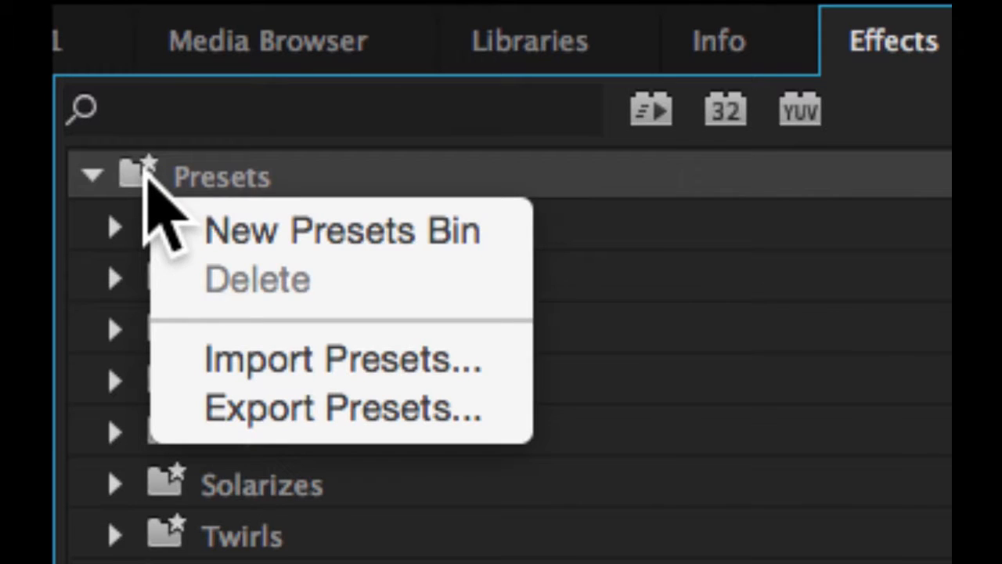
pyautogui.click(281, 232)
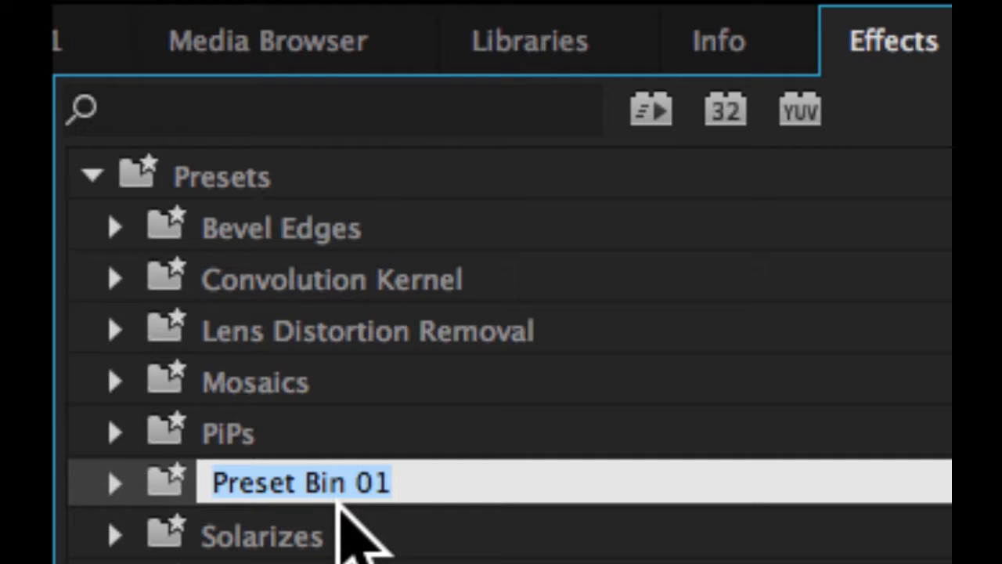
pyautogui.write('Toms Custom FX')
pyautogui.click(344, 532)
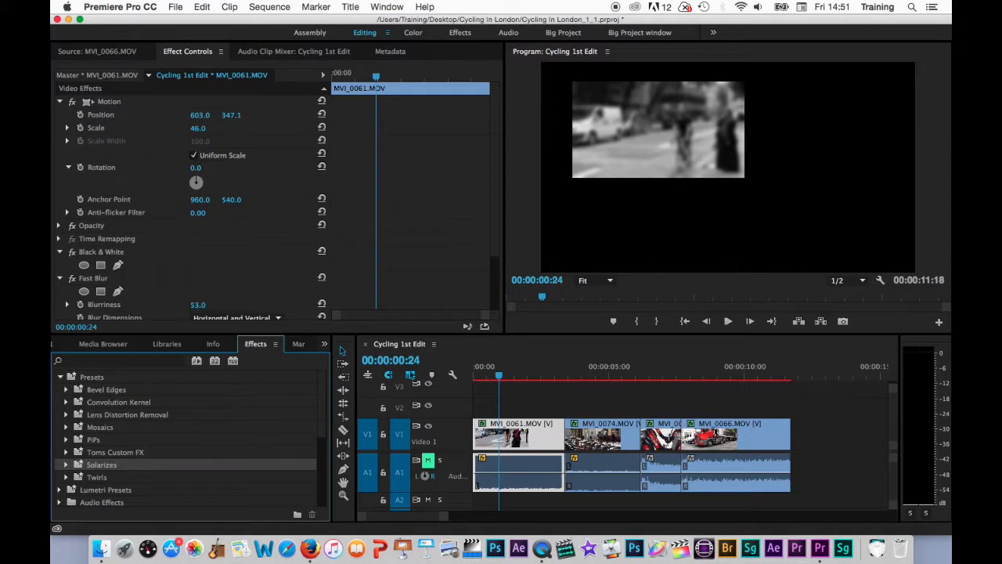
pyautogui.click(115, 452)
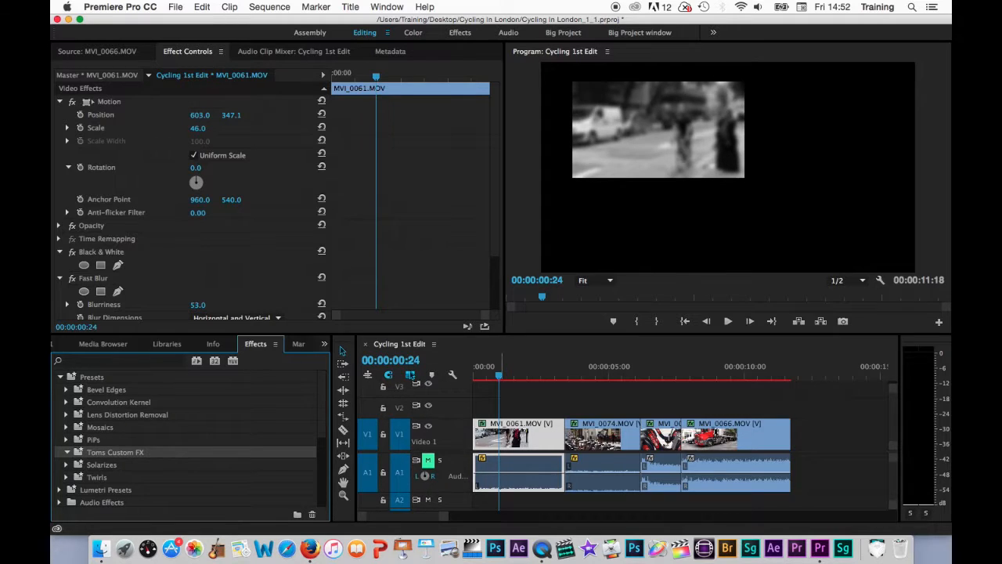
# - Remove all effects from the three clips after MVI_0061, then reselect MVI_0061
pyautogui.moveTo(607, 394); pyautogui.dragTo(734, 442)
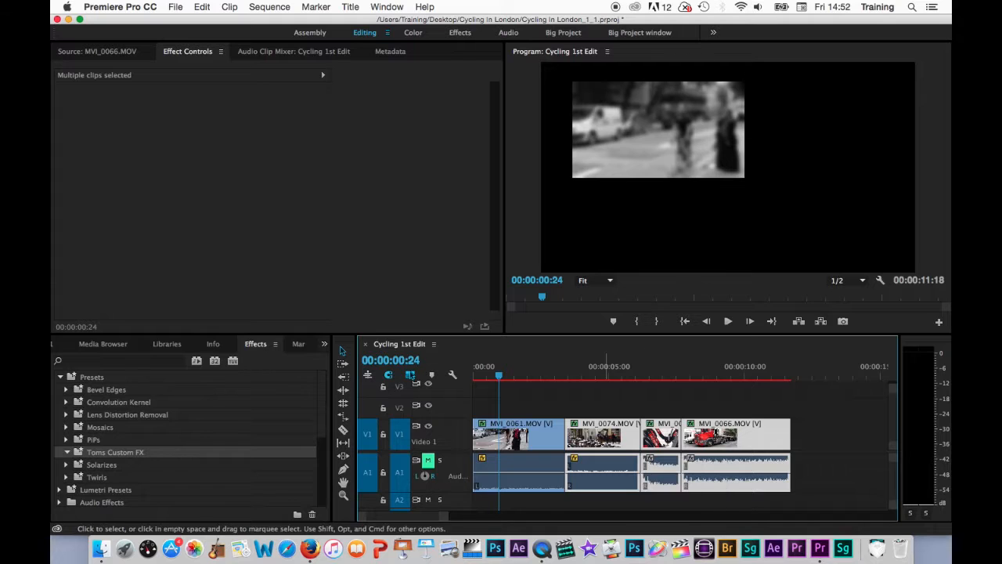
pyautogui.rightClick(606, 432)
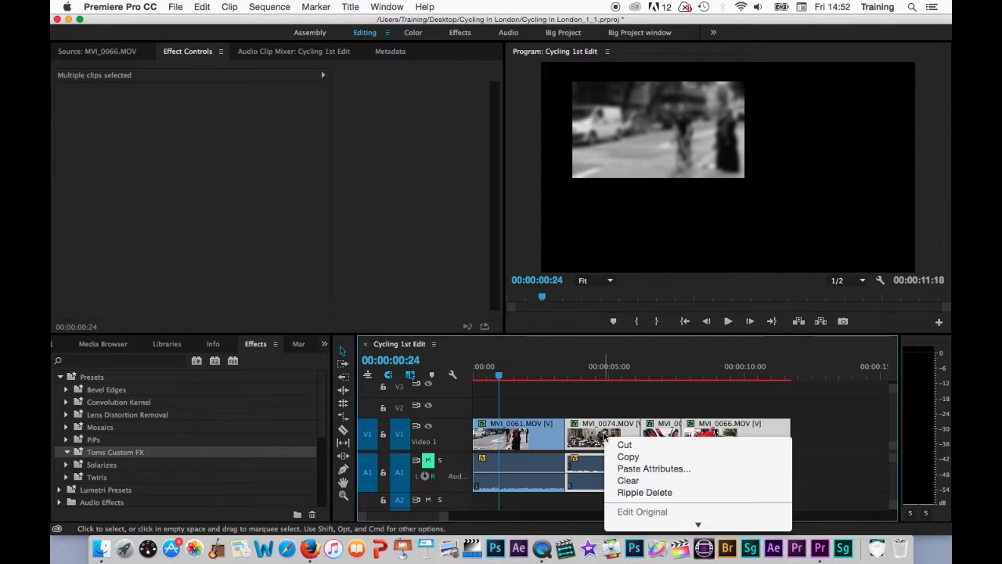
pyautogui.click(647, 380)
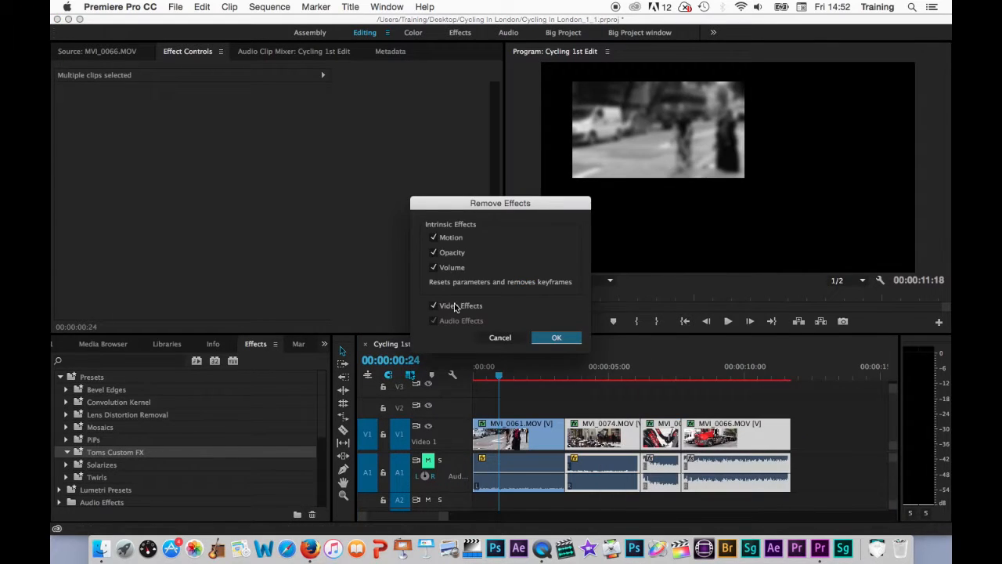
pyautogui.click(558, 336)
pyautogui.moveTo(630, 383); pyautogui.dragTo(499, 373)
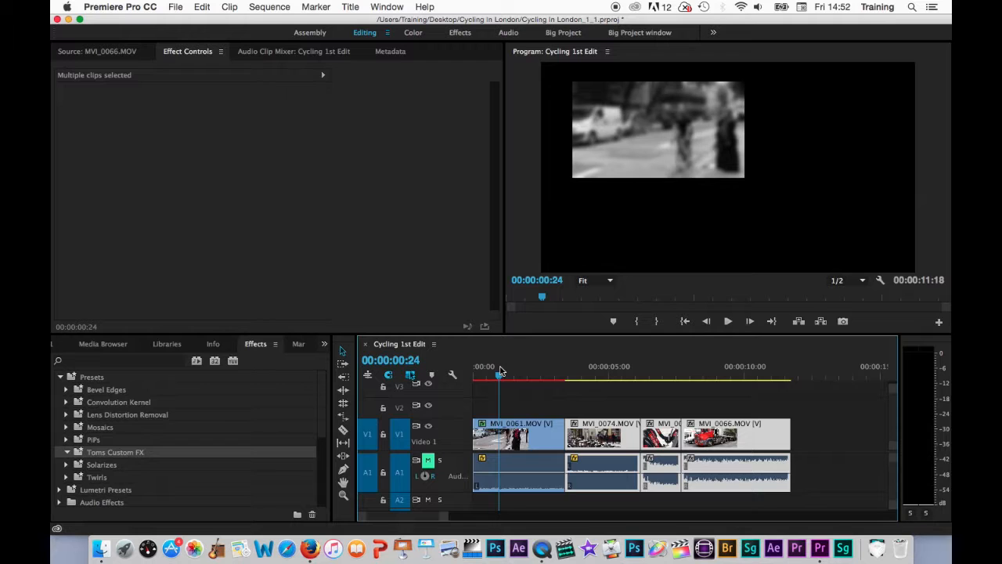
pyautogui.click(519, 445)
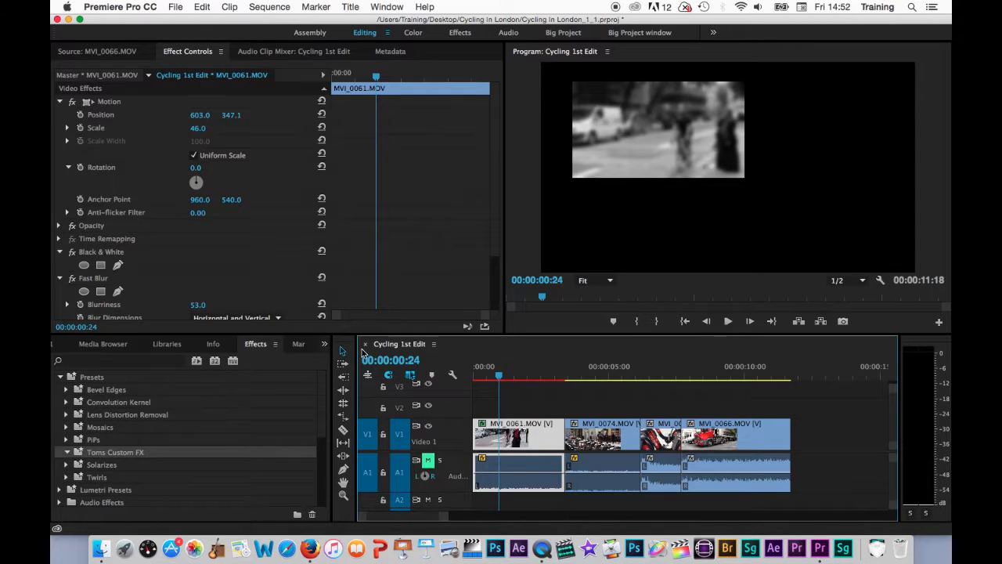
# - Collapse MVI_0061's Motion, Black & White and Fast Blur effects and select all three
pyautogui.click(59, 102)
pyautogui.click(59, 141)
pyautogui.click(61, 154)
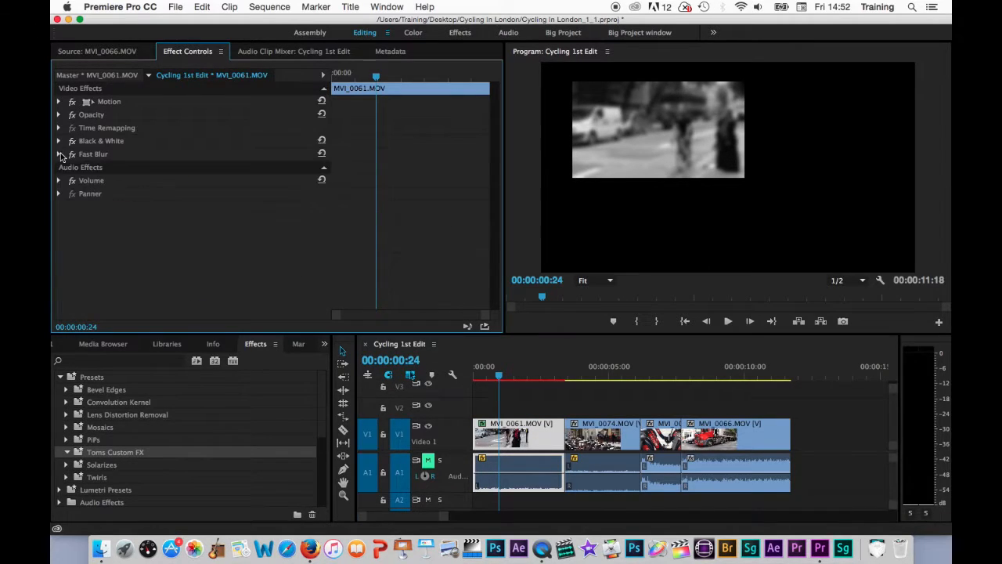
pyautogui.click(106, 103)
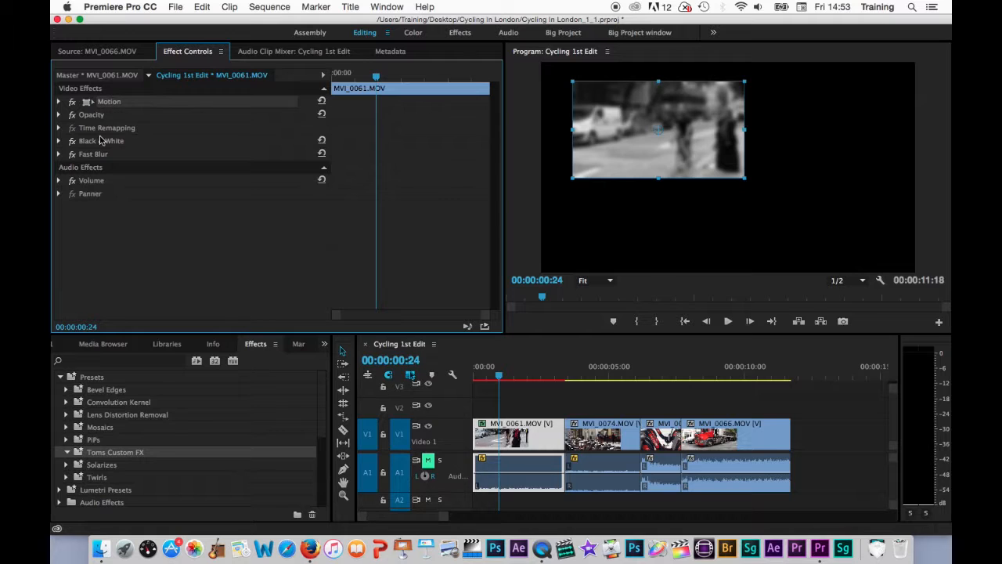
pyautogui.keyDown('super'); pyautogui.click(100, 141); pyautogui.keyUp('super')
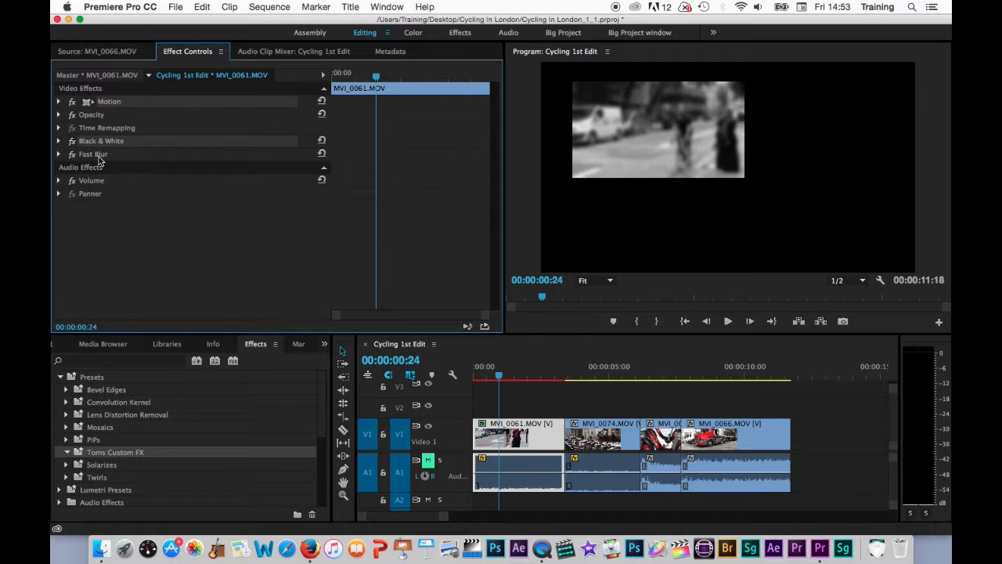
pyautogui.keyDown('super'); pyautogui.click(97, 158); pyautogui.keyUp('super')
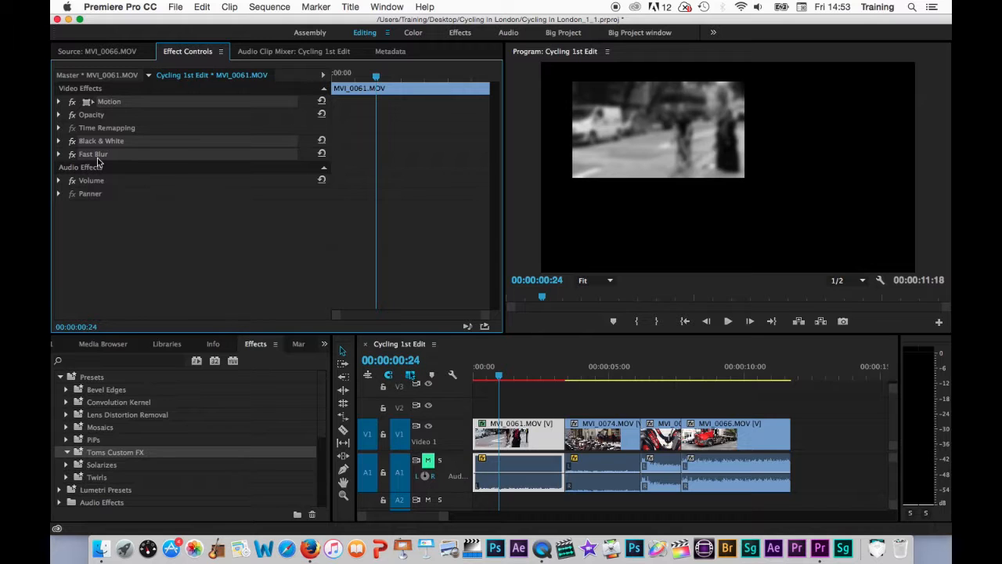
# - Save them as preset 'Black & White PIP Blur' with description 'Black & White , PIP top left 40 % scale with Blu'
pyautogui.rightClick(98, 161)
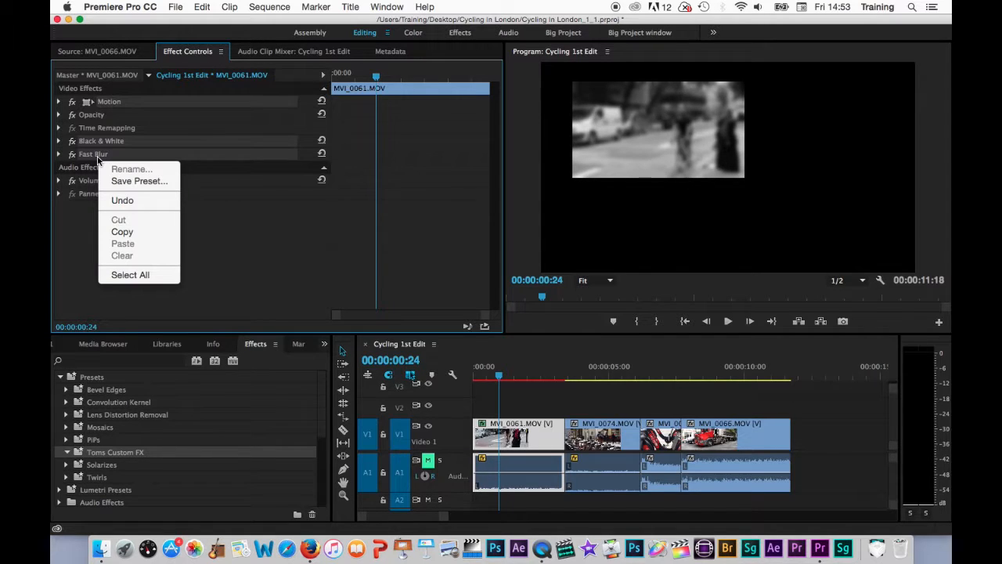
pyautogui.click(134, 181)
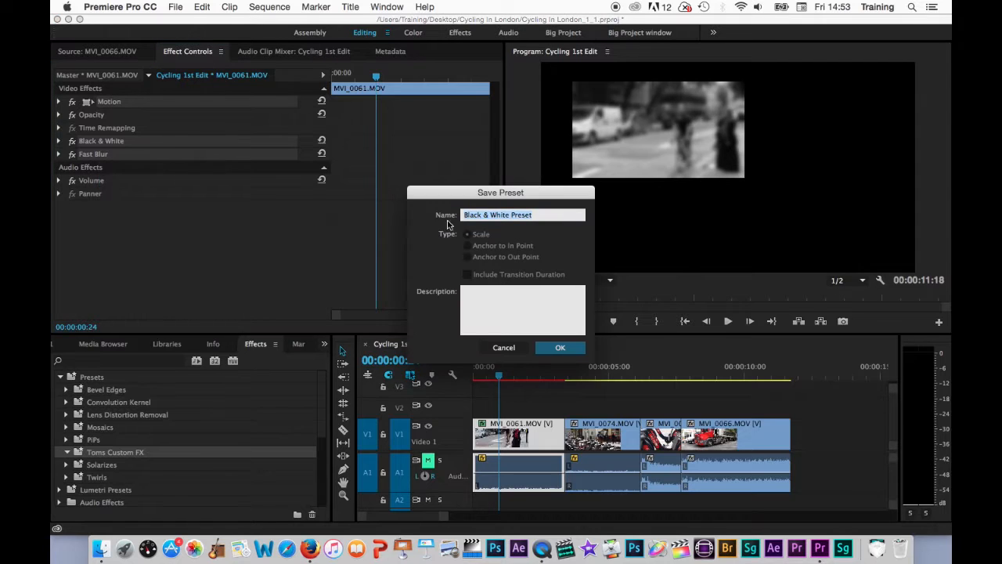
pyautogui.write('Black & White PIP Blur')
pyautogui.click(520, 296)
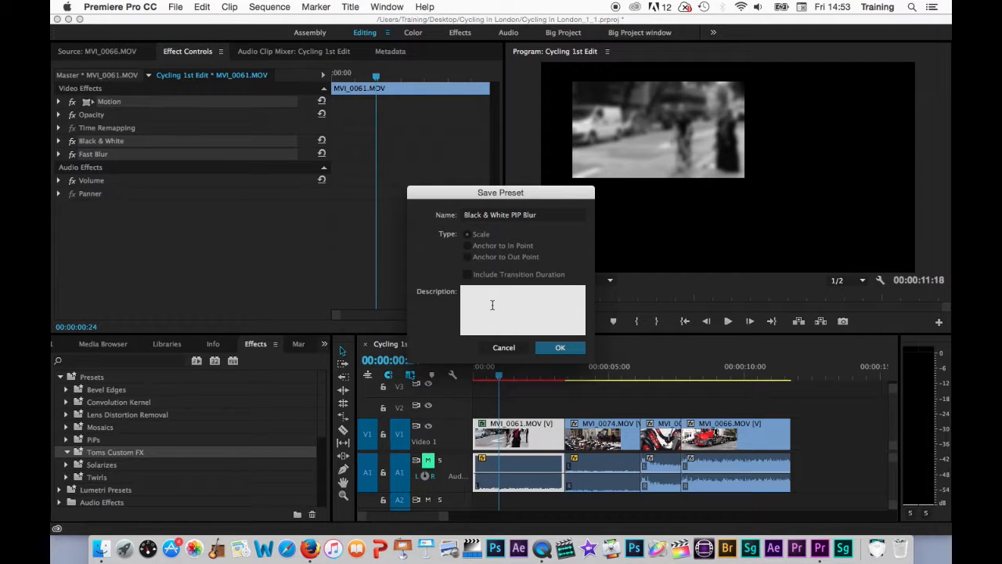
pyautogui.write('Black & White , PIP top left 40 % scale with Blur')
# - Save the preset into Toms Custom FX and apply Black & White PIP Blur to the three later clips
pyautogui.click(560, 348)
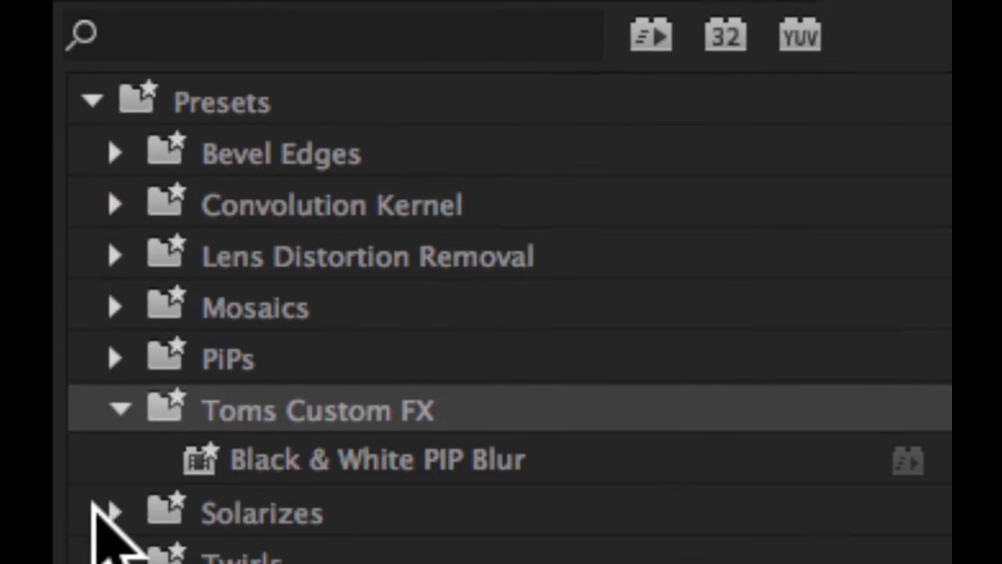
pyautogui.click(263, 464)
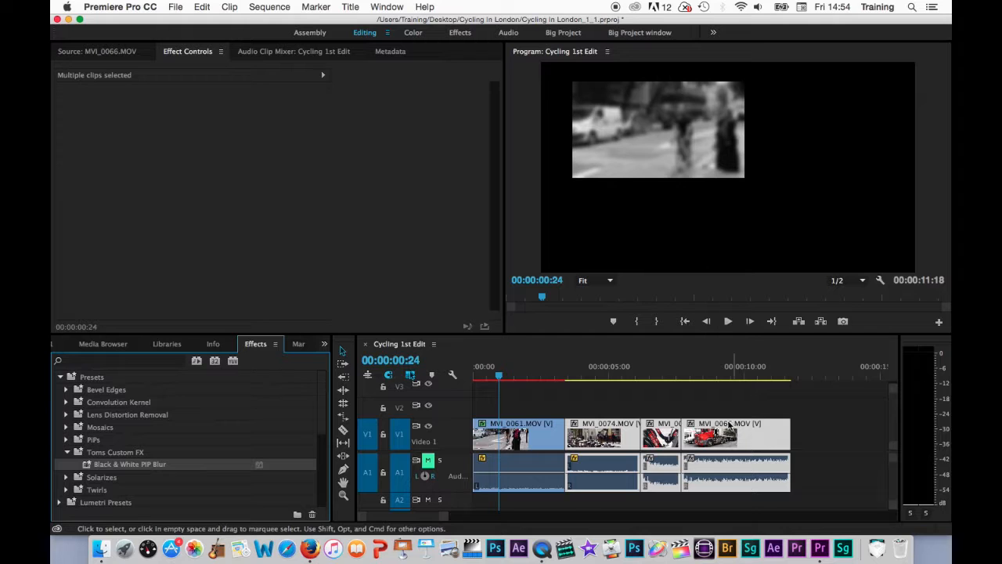
pyautogui.moveTo(82, 465); pyautogui.dragTo(611, 429)
pyautogui.click(641, 371)
pyautogui.moveTo(643, 371)
pyautogui.mouseDown()
pyautogui.moveTo(778, 373)
pyautogui.moveTo(546, 372)
pyautogui.moveTo(714, 375)
pyautogui.moveTo(636, 374)
pyautogui.mouseUp()
pyautogui.click(609, 438)
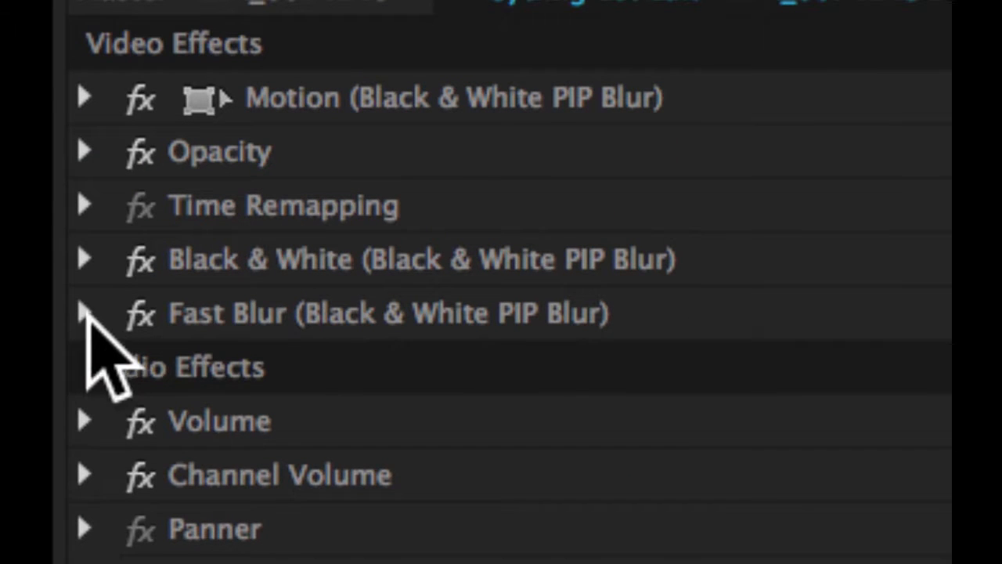
# - Set MVI_0074's Fast Blur to Blurriness 12.0, Horizontal only, and shift its position to 1178.0, 347.1
pyautogui.click(86, 313)
pyautogui.moveTo(646, 431); pyautogui.dragTo(595, 432)
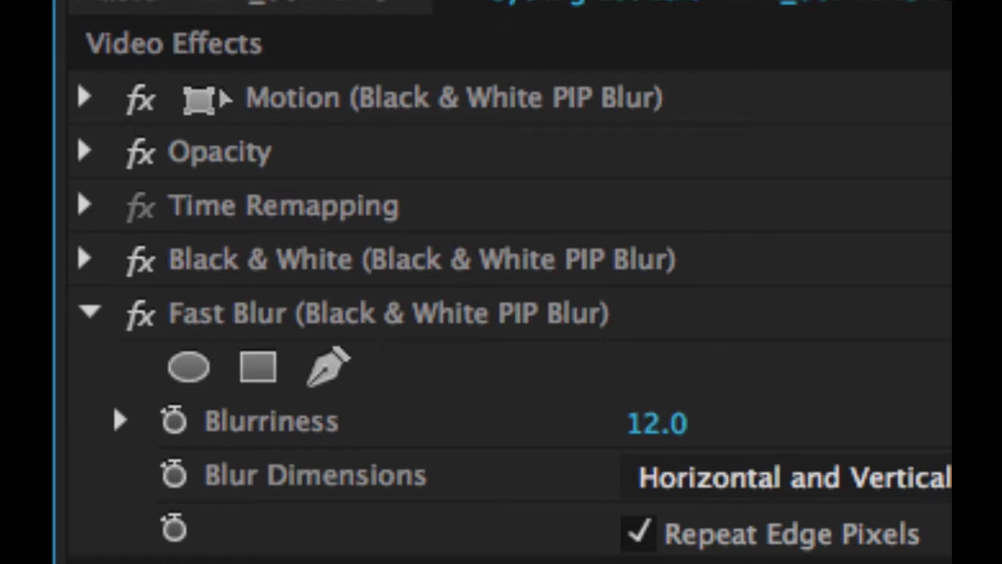
pyautogui.click(756, 479)
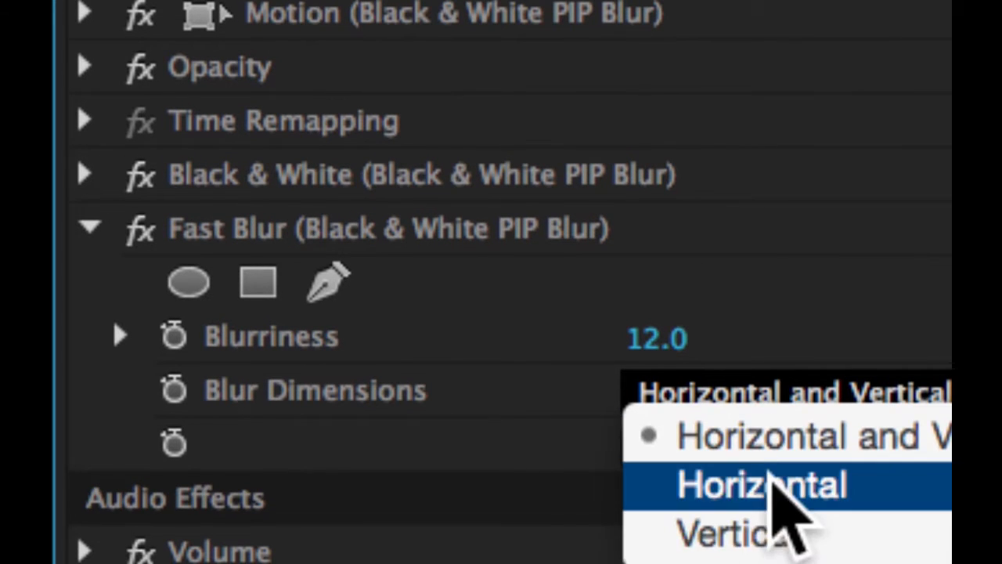
pyautogui.click(771, 491)
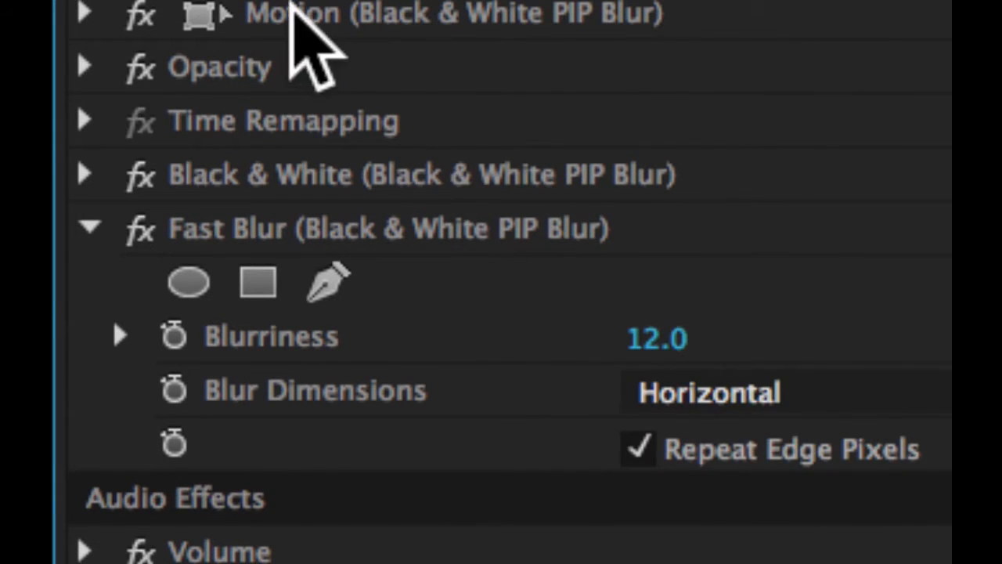
pyautogui.click(83, 13)
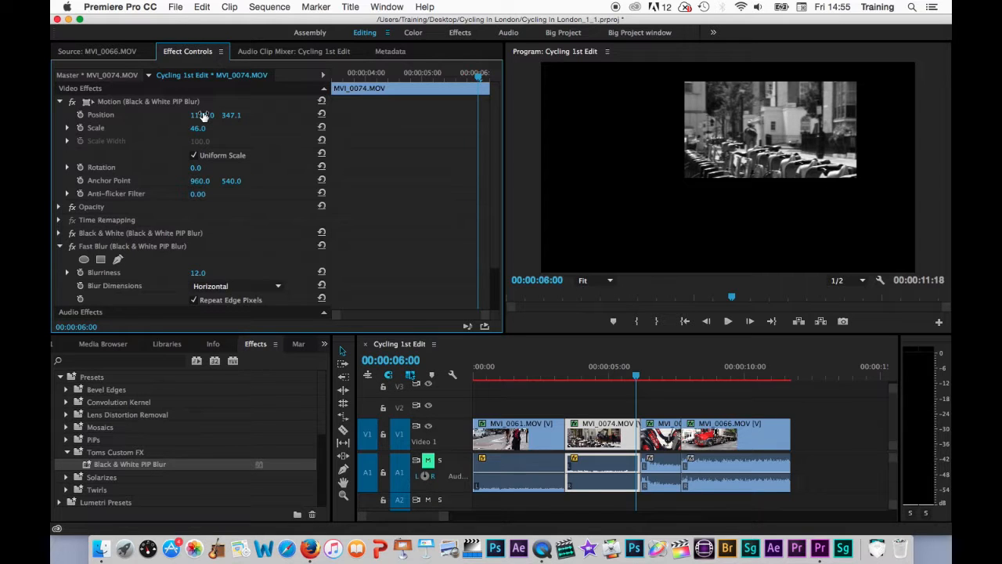
pyautogui.moveTo(658, 375)
pyautogui.mouseDown()
pyautogui.moveTo(756, 376)
pyautogui.moveTo(662, 368)
pyautogui.mouseUp()
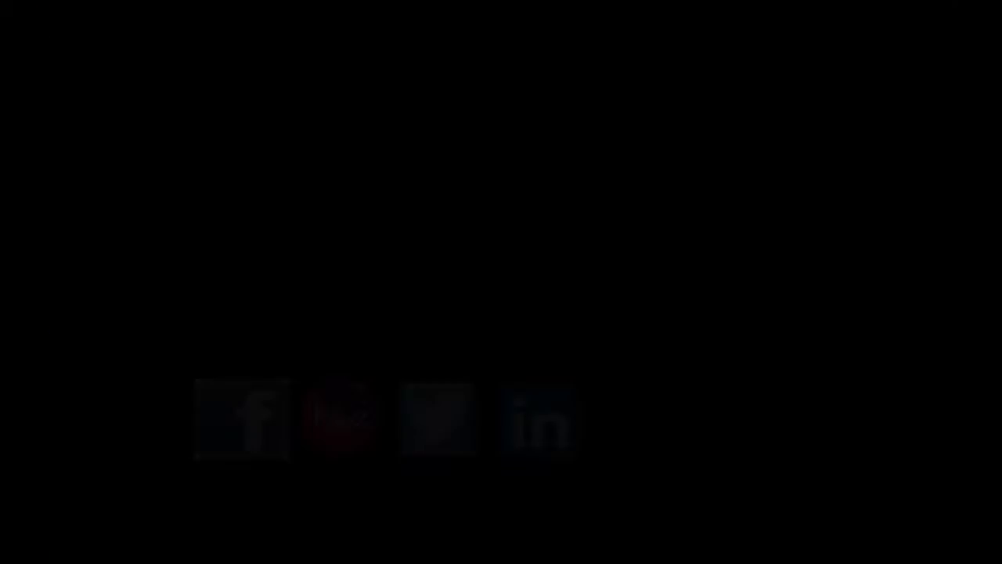